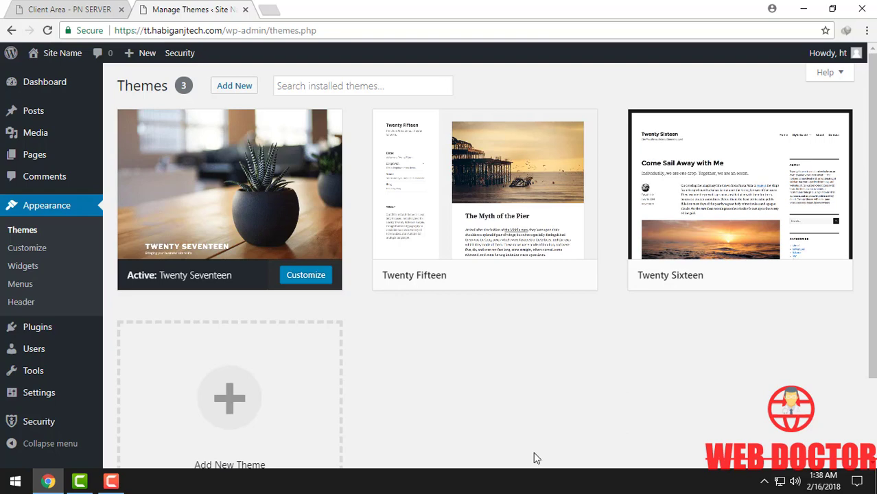
Start adding a new theme and filter the catalogue by E-Commerce subject, Two Columns layout and Custom Logo feature
left_click(234, 86)
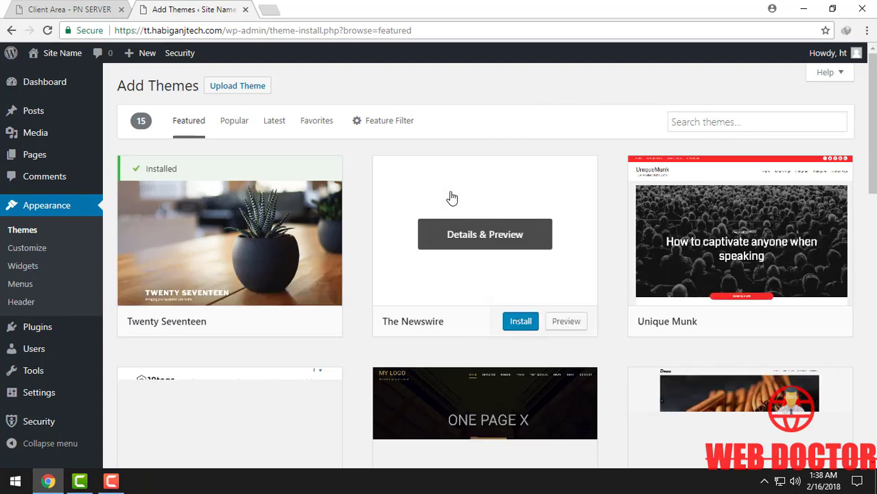
scroll(614, 287, "down", 3)
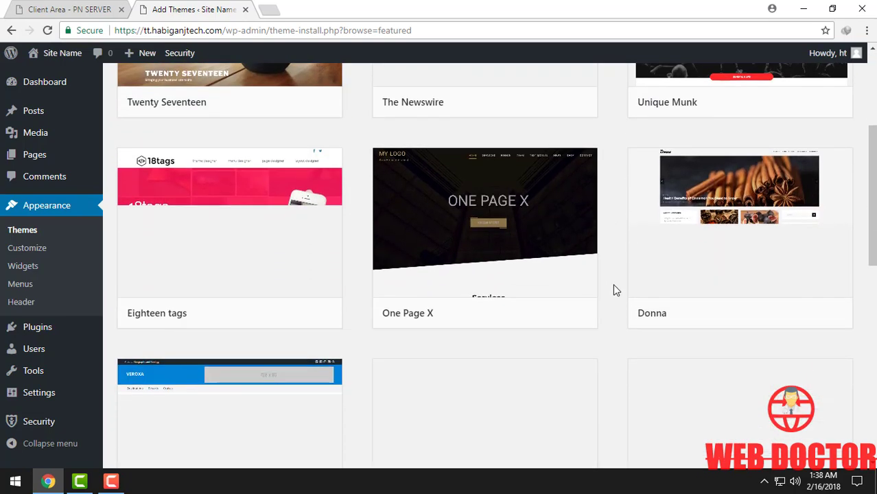
scroll(613, 283, "up", 3)
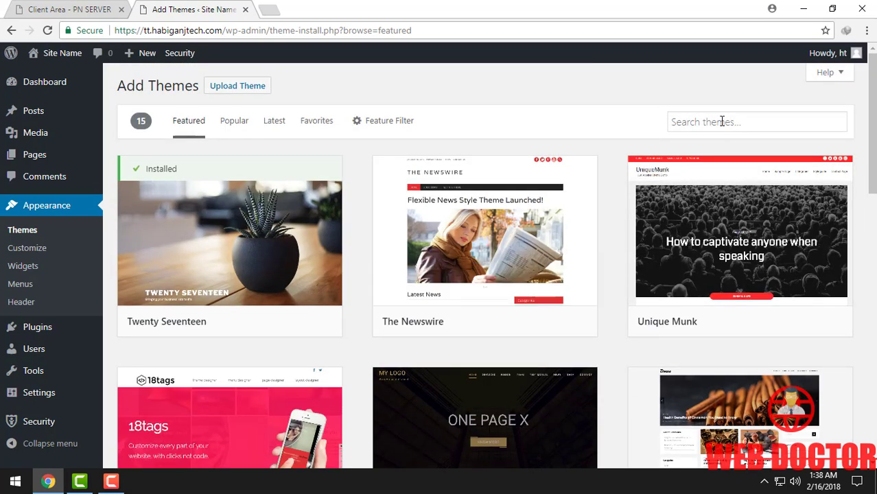
left_click(379, 123)
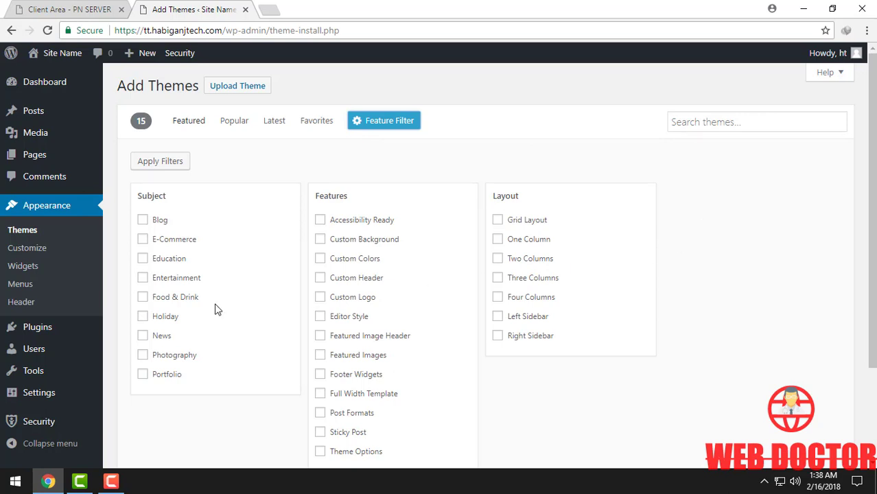
left_click(143, 240)
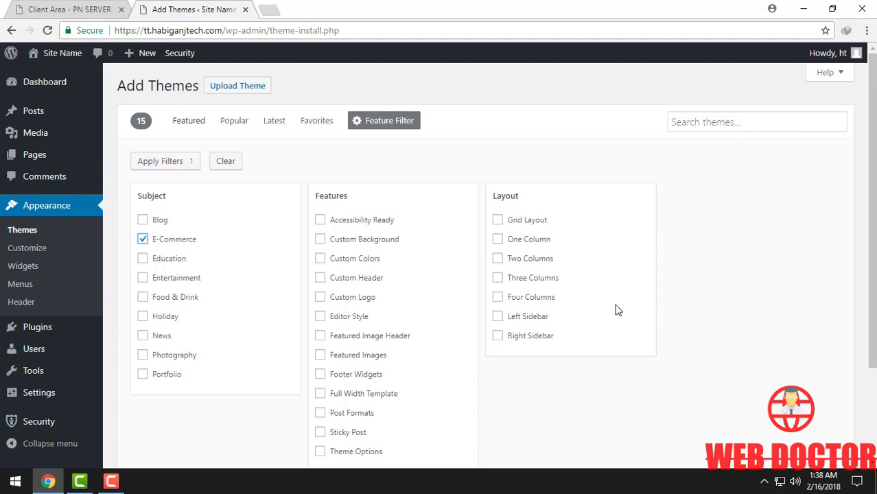
left_click(498, 261)
scroll(384, 247, "down", 2)
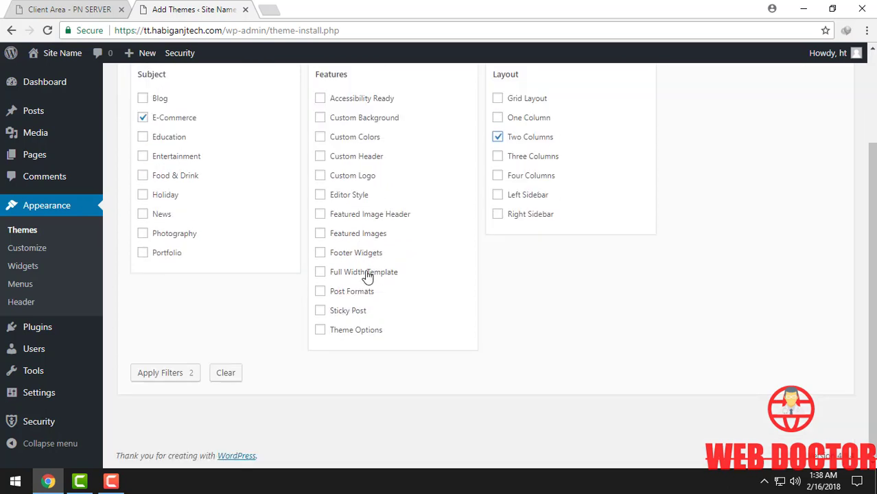
left_click(320, 177)
scroll(265, 336, "up", 1)
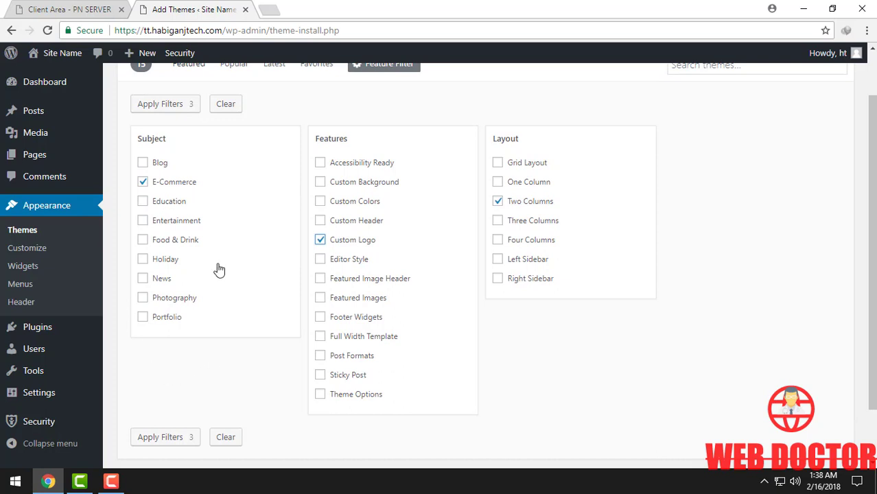
scroll(151, 141, "up", 1)
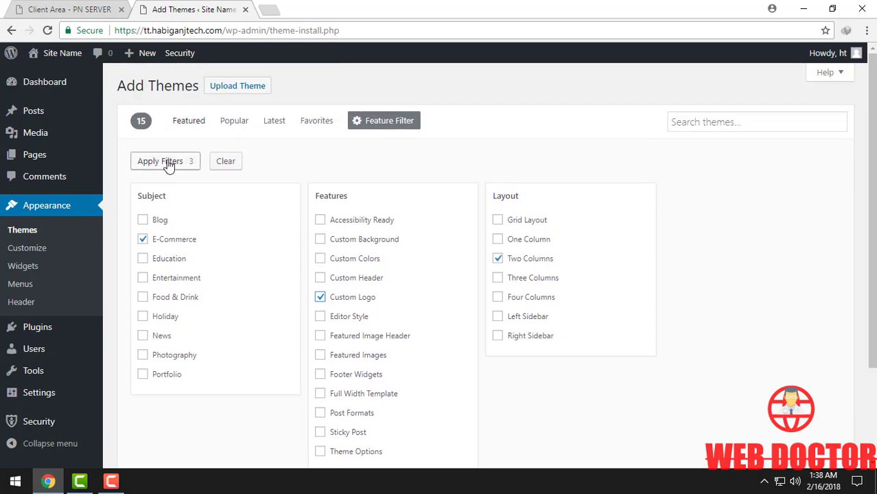
left_click(165, 161)
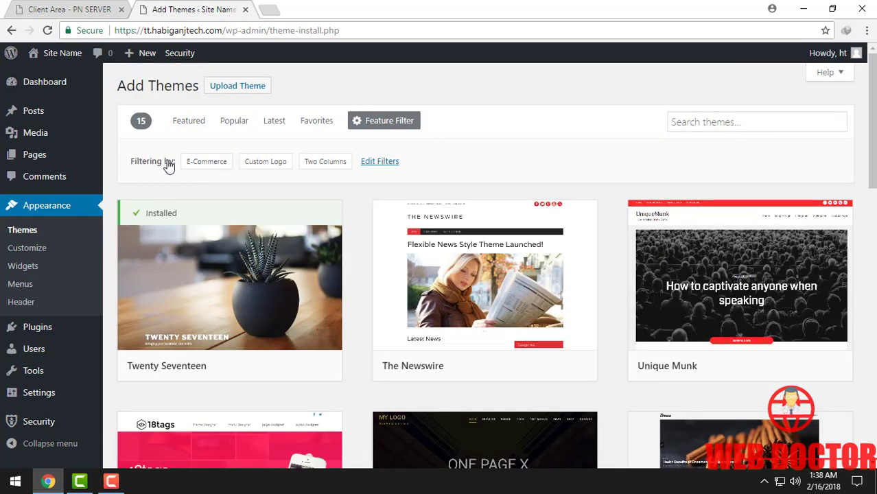
Browse the filtered themes and install the Frolic theme
scroll(606, 217, "down", 9)
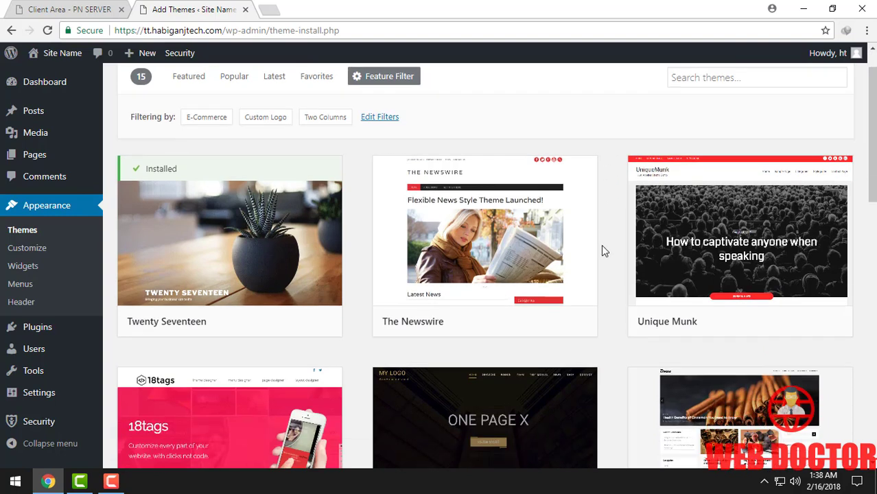
scroll(604, 274, "up", 6)
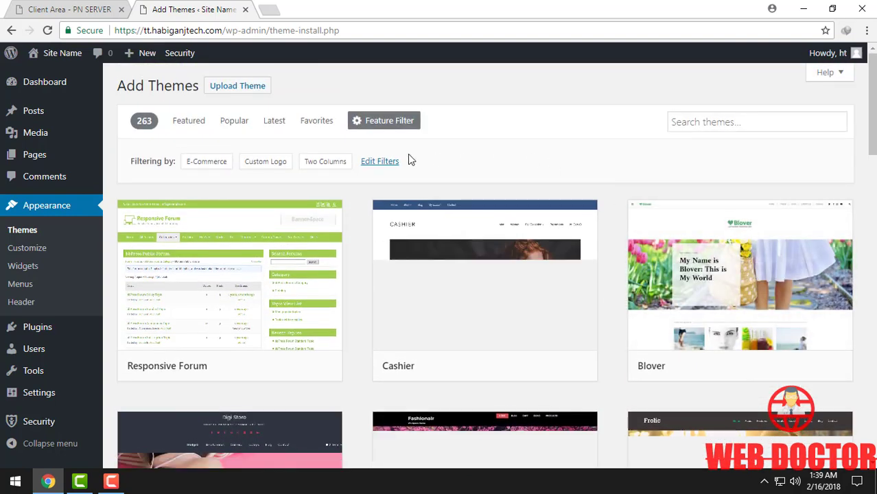
mouse_move(233, 276)
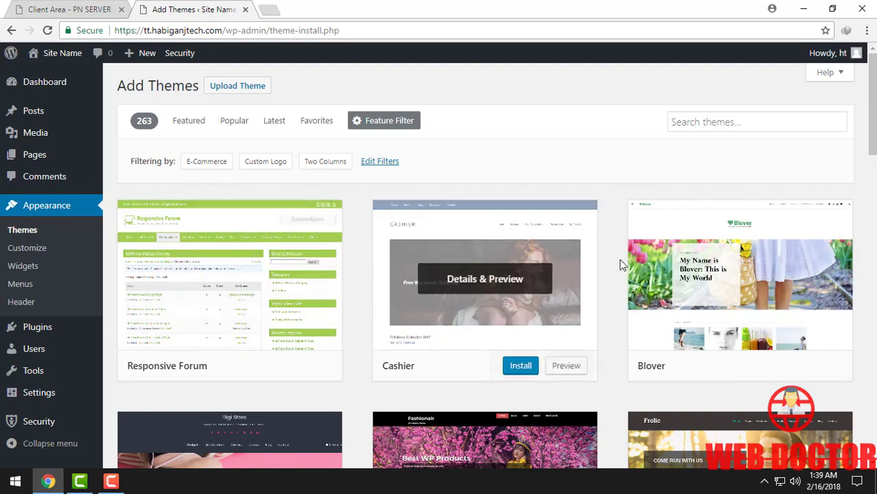
scroll(616, 227, "down", 3)
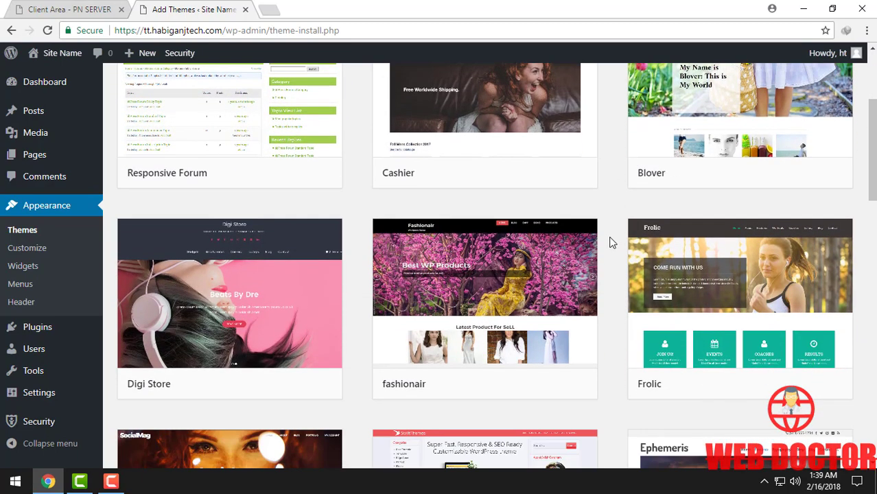
scroll(611, 243, "down", 5)
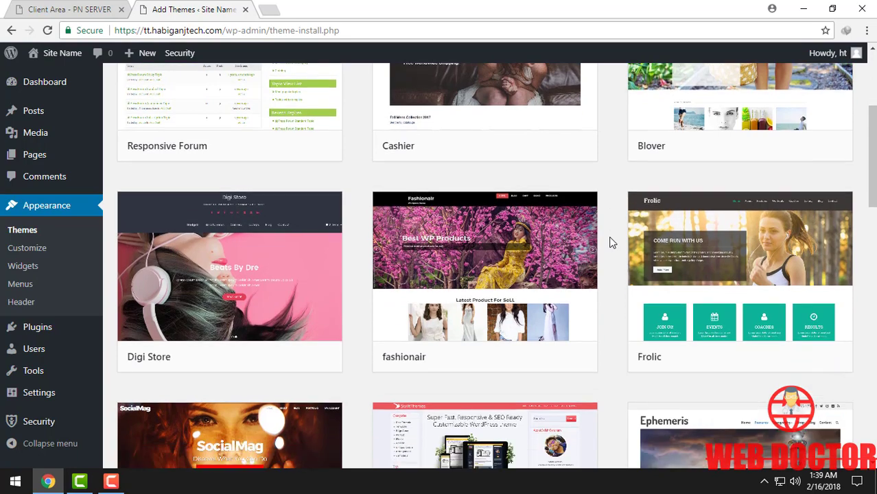
scroll(613, 250, "down", 2)
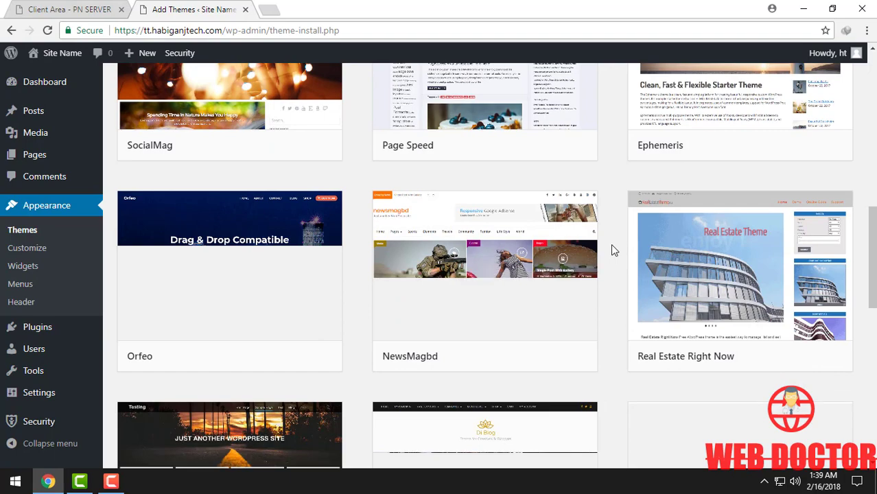
scroll(613, 250, "up", 5)
mouse_move(689, 170)
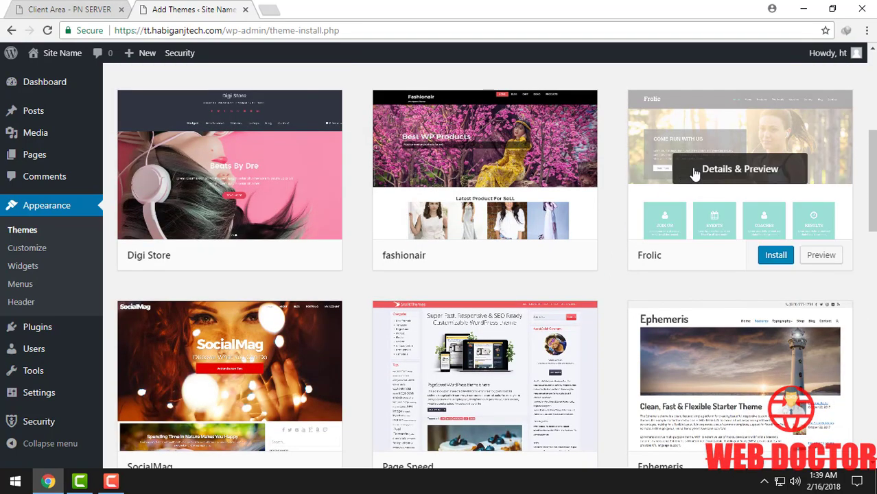
left_click(776, 256)
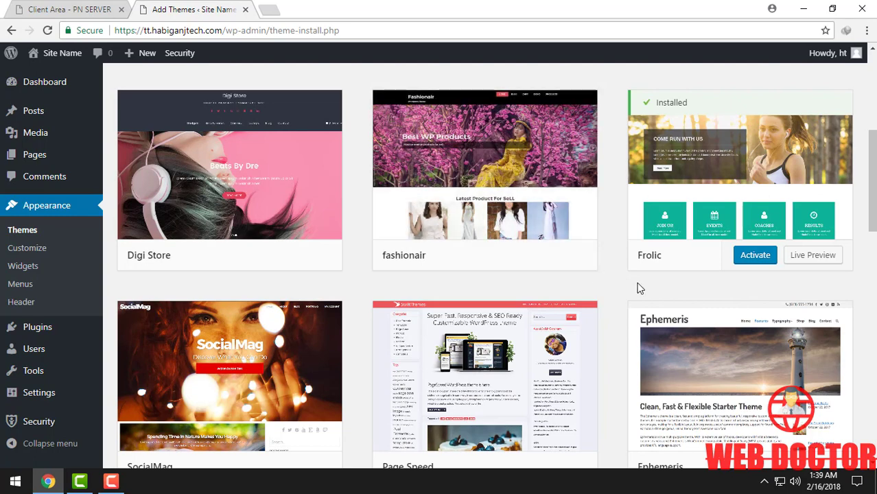
Open the live preview of the installed Frolic theme and look through the previewed homepage
mouse_move(753, 180)
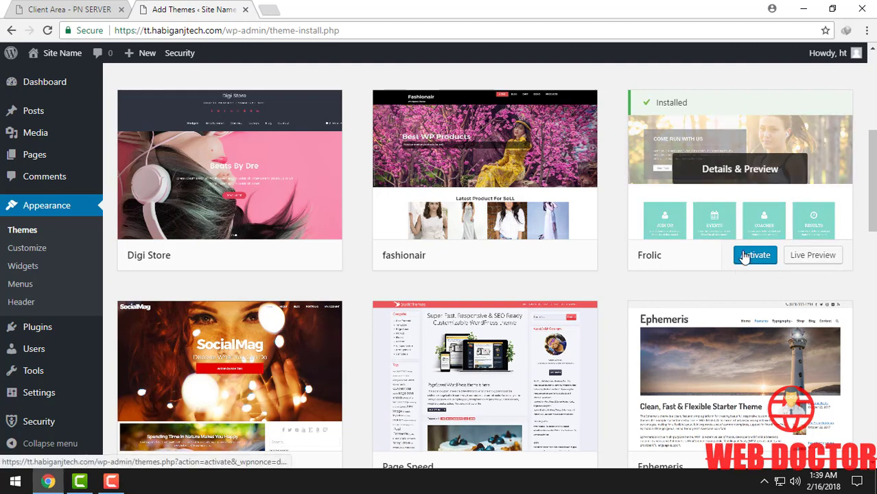
left_click(810, 261)
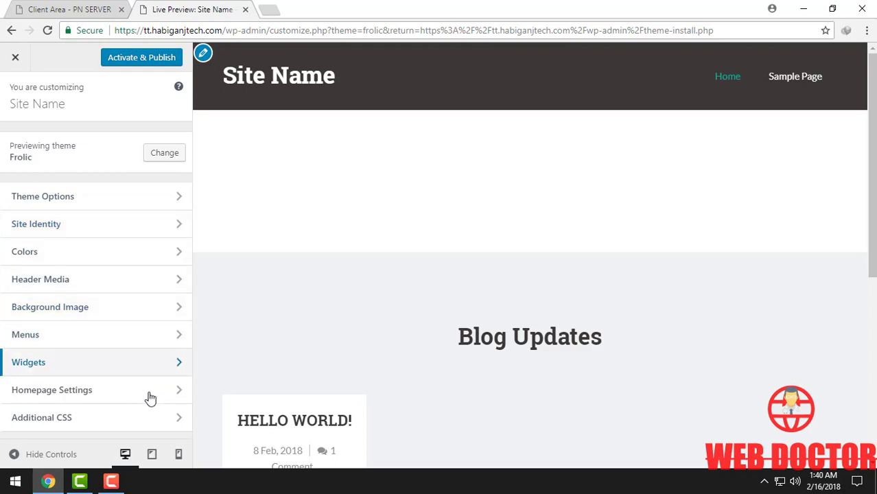
scroll(291, 274, "down", 5)
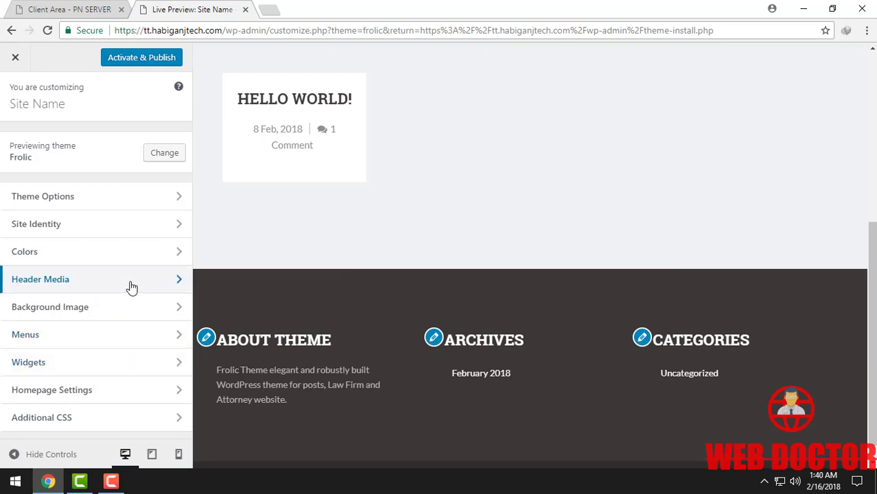
Examine the homepage settings of the previewed theme, including the page choices for the homepage and posts page
left_click(177, 390)
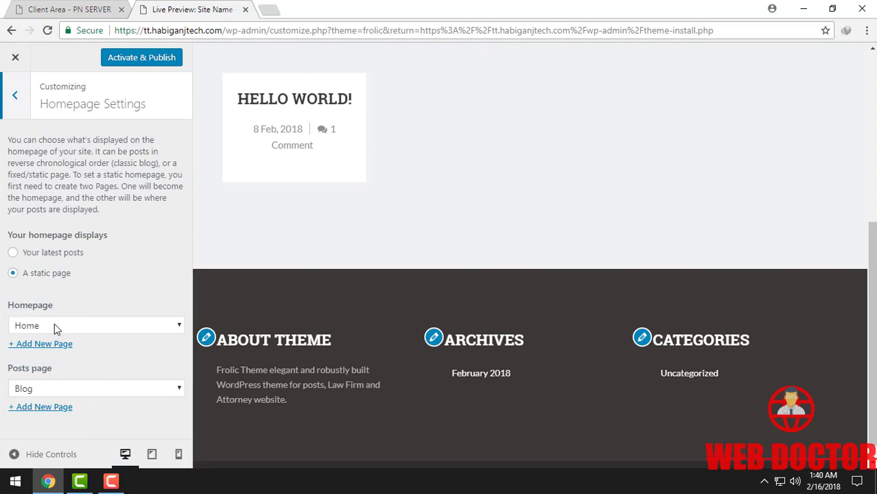
left_click(83, 328)
left_click(80, 325)
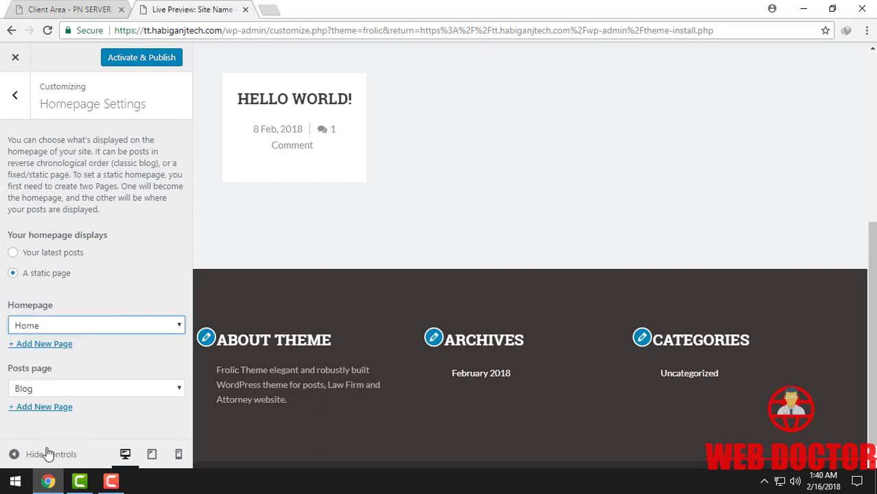
left_click(57, 392)
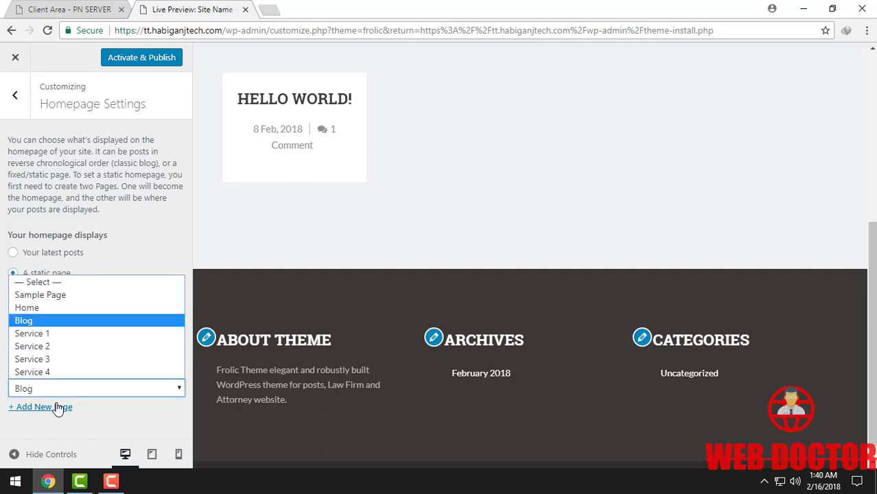
left_click(164, 242)
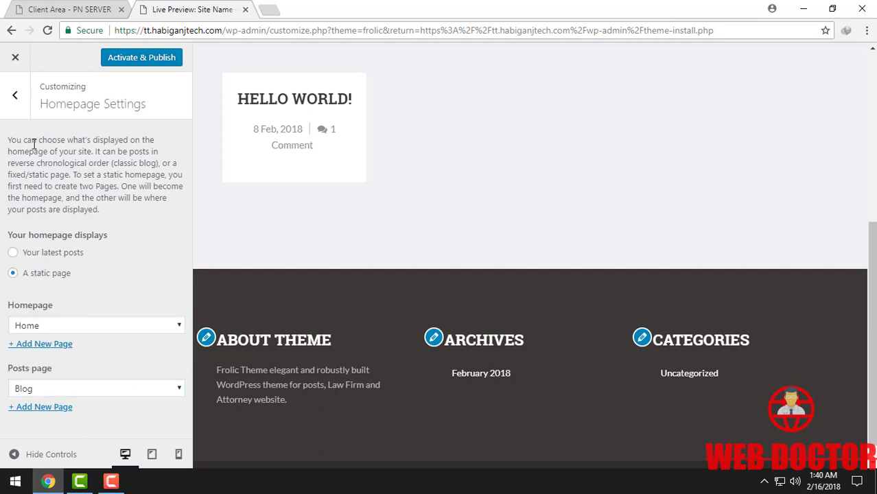
left_click(11, 106)
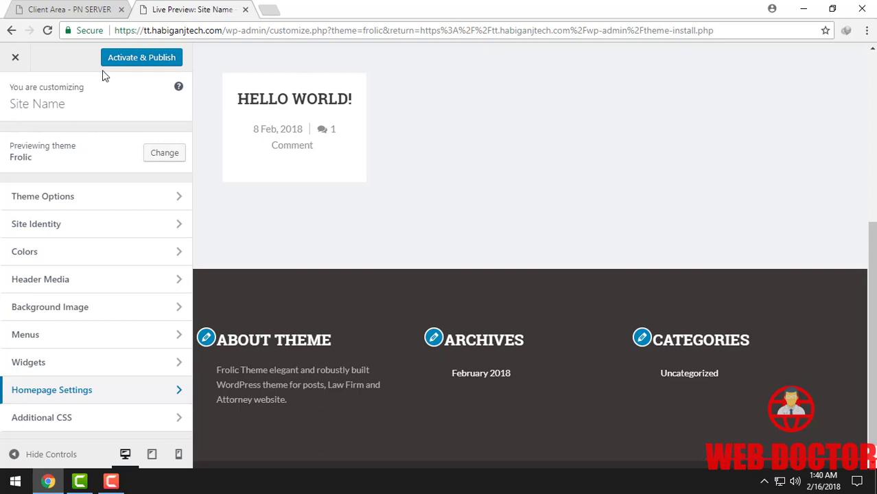
Activate and publish the Frolic theme, and close the customizer
left_click(136, 59)
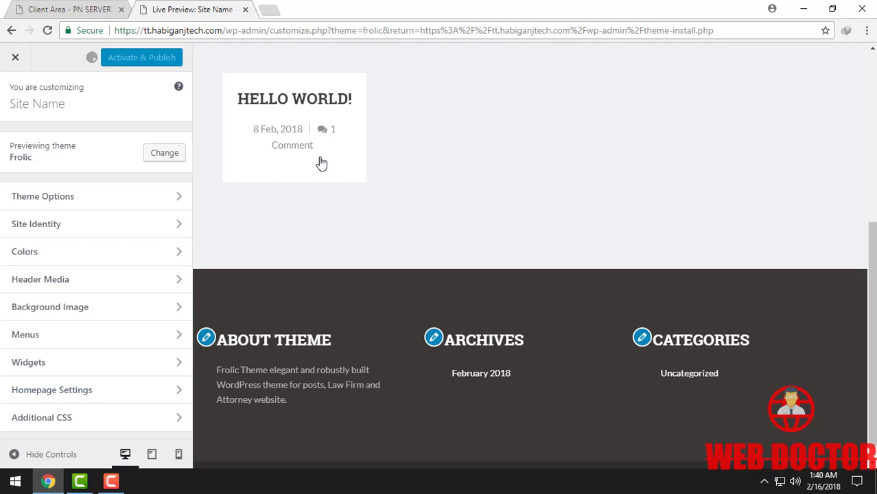
left_click(20, 60)
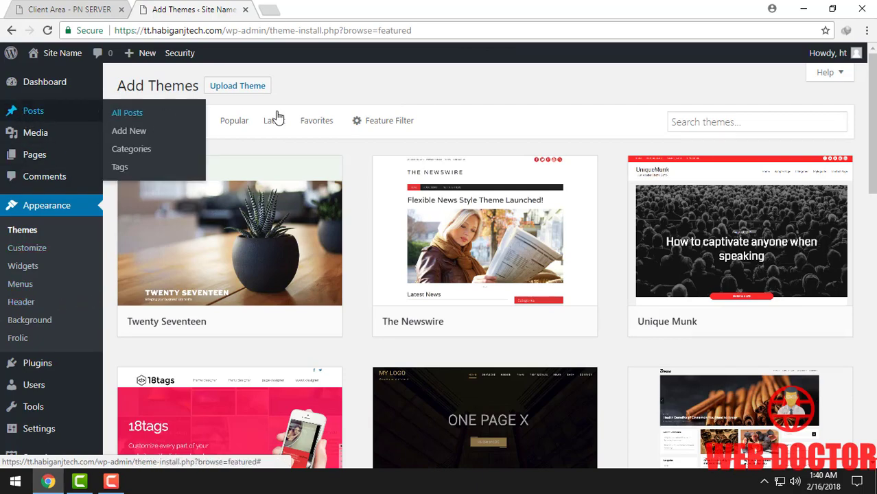
Start a theme upload from the page for adding themes and choose consulting.zip from the Desktop as its file
scroll(116, 195, "down", 5)
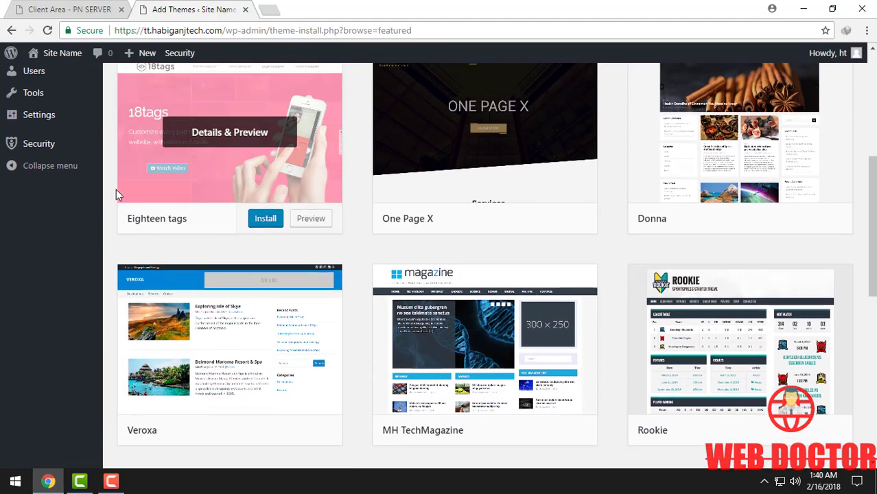
scroll(303, 235, "up", 5)
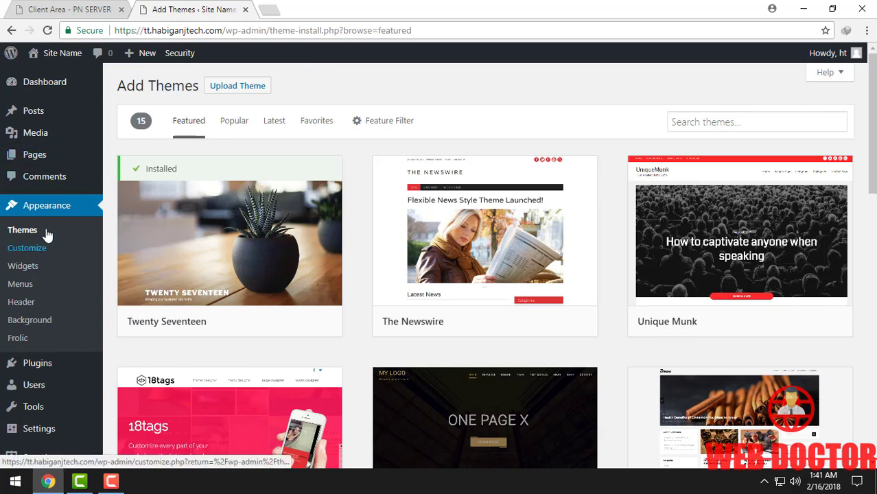
left_click(21, 232)
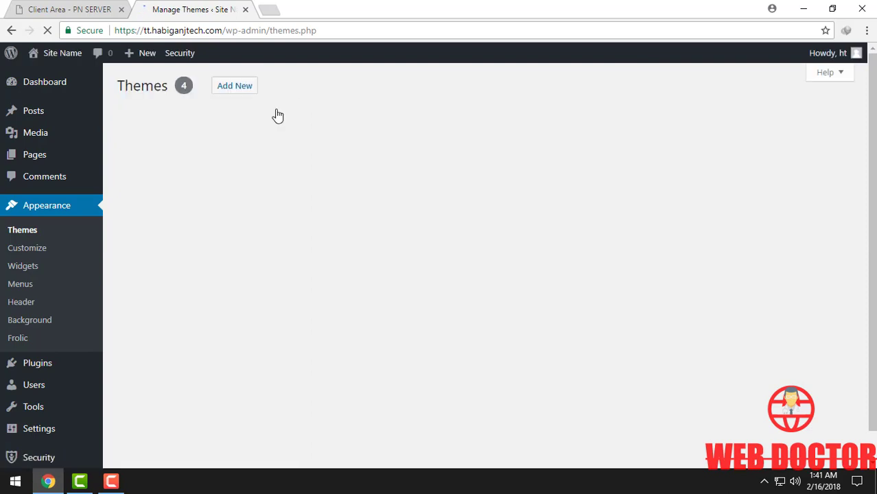
left_click(236, 87)
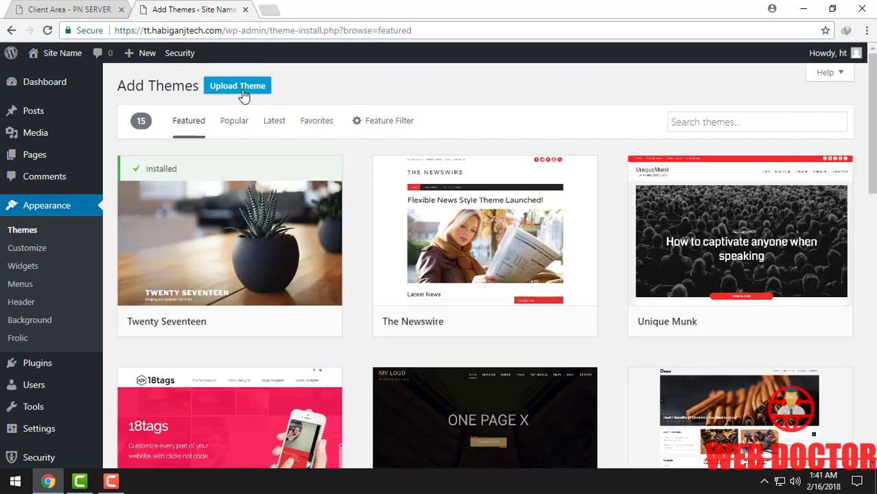
left_click(241, 95)
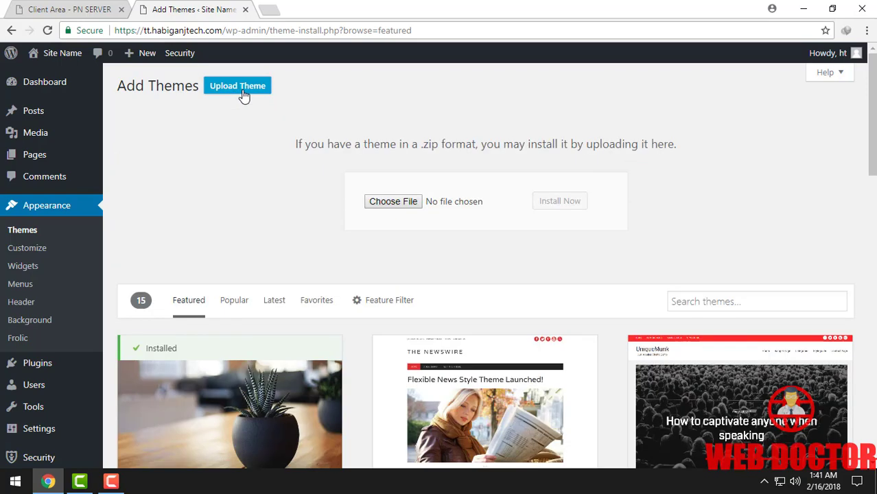
left_click(394, 207)
left_click(394, 207)
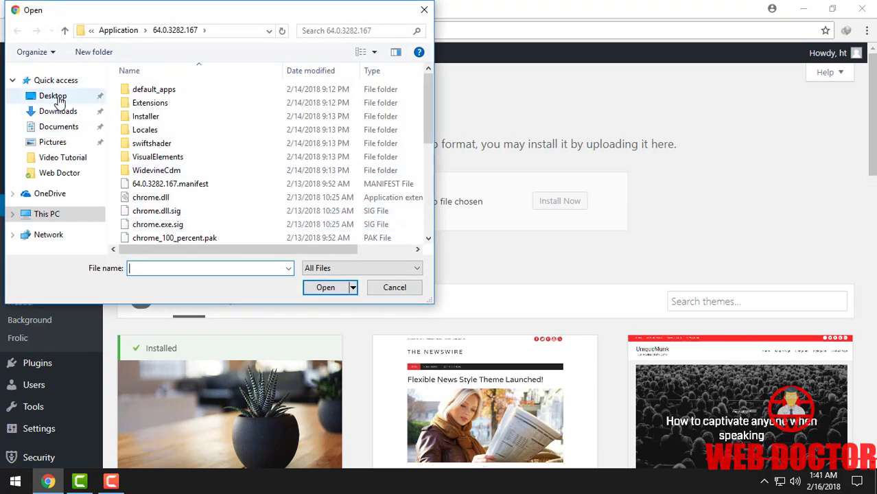
left_click(55, 96)
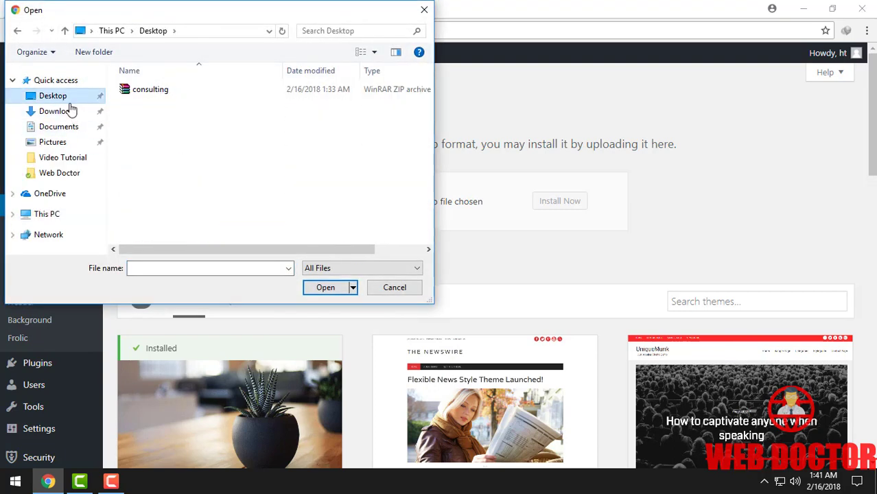
double_click(158, 94)
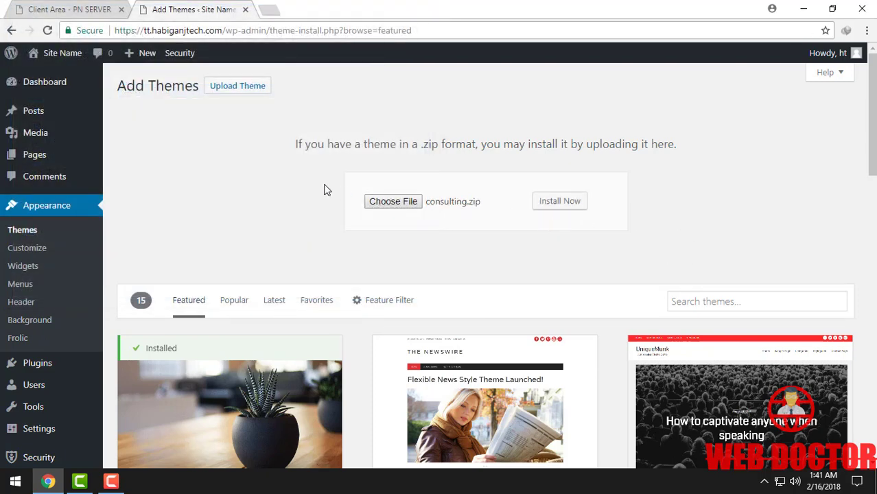
Select consulting.zip from the Desktop as the theme file again and install the theme from it
left_click(378, 206)
left_click(144, 92)
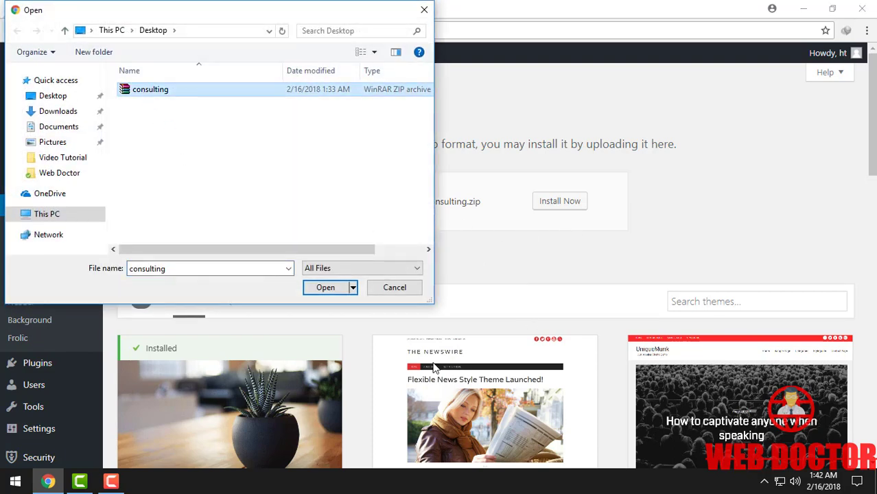
left_click(332, 293)
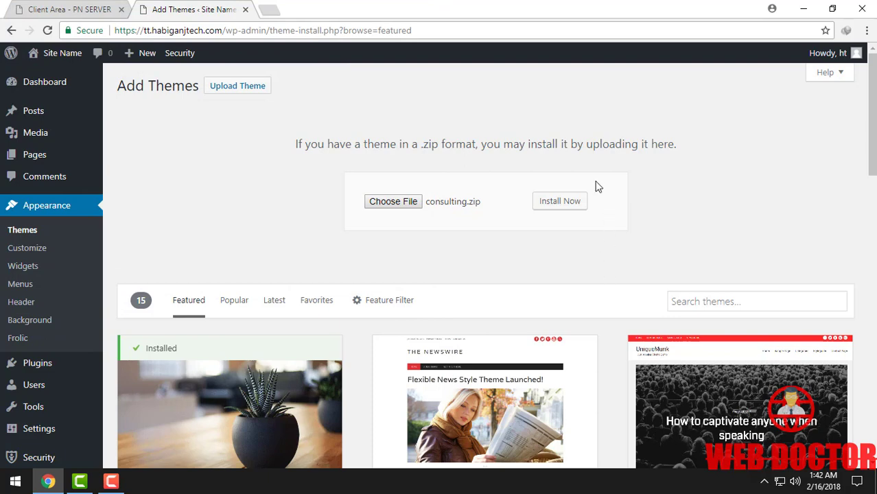
left_click(569, 204)
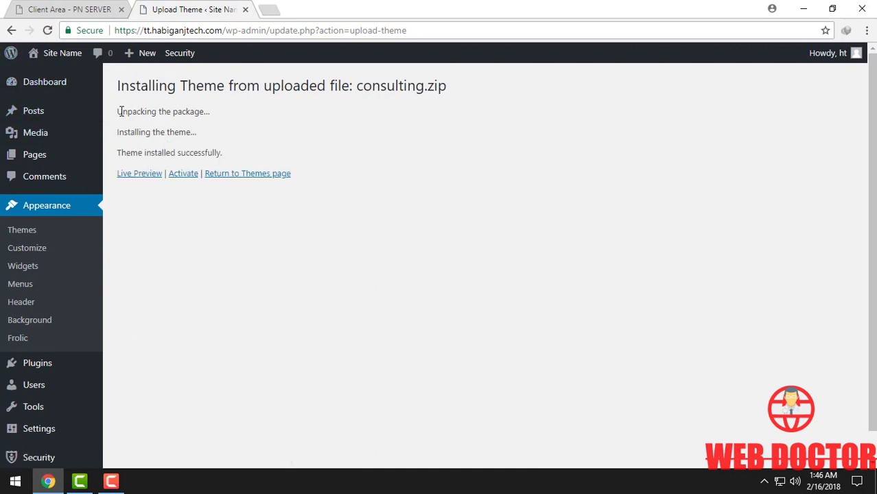
left_click_drag(122, 111, 213, 146)
left_click(323, 149)
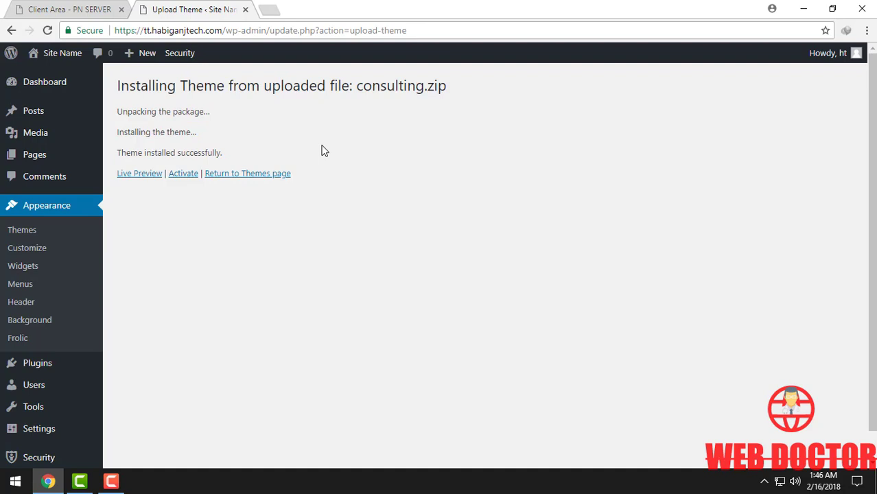
Open the live preview of the installed Consulting theme and look through its customizer sections, including Header and Event Pages
left_click(141, 177)
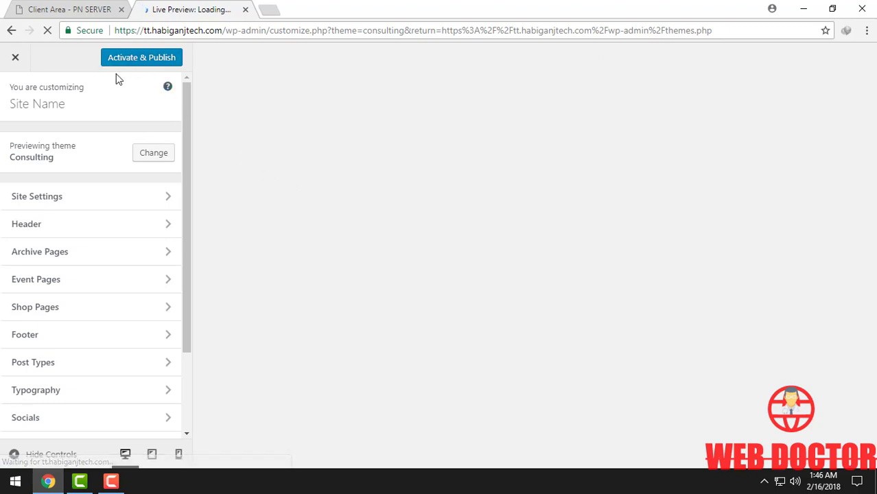
scroll(117, 384, "down", 3)
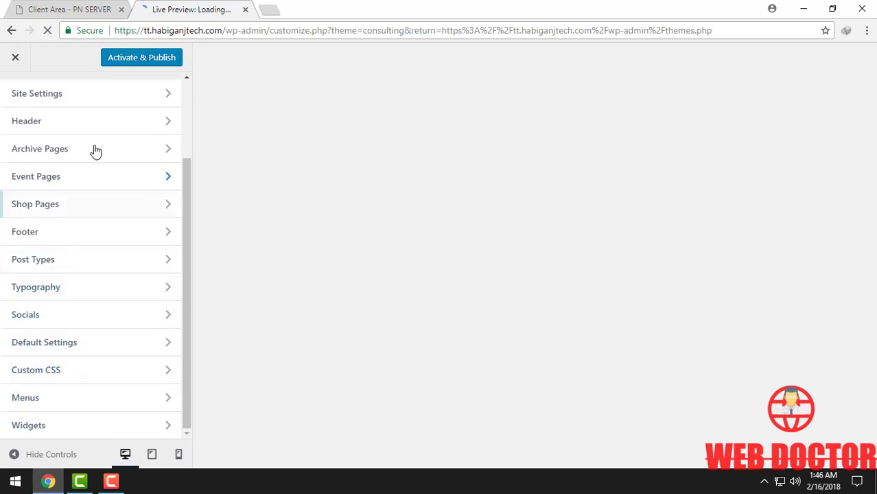
left_click(171, 123)
left_click(14, 107)
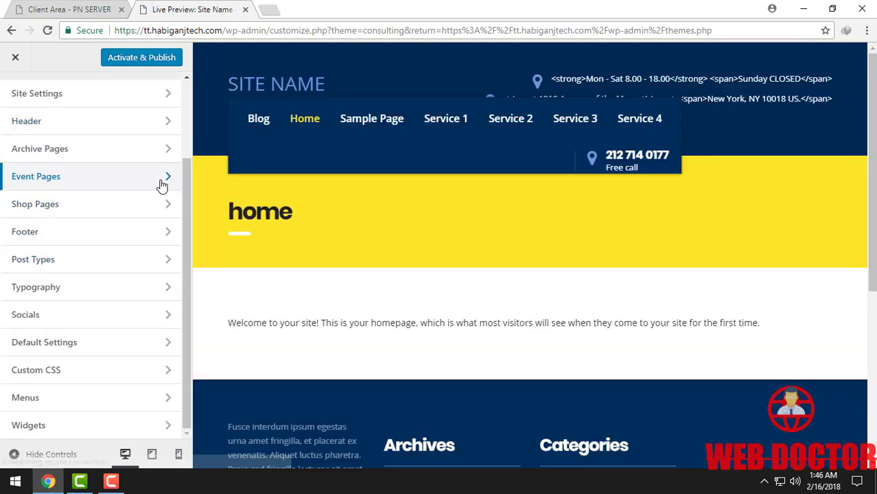
left_click(163, 181)
left_click(11, 103)
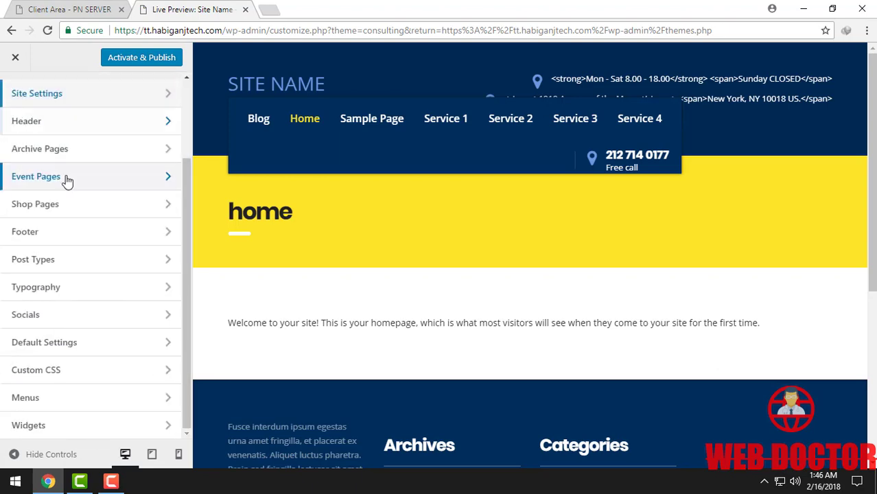
scroll(436, 200, "down", 5)
scroll(457, 216, "up", 5)
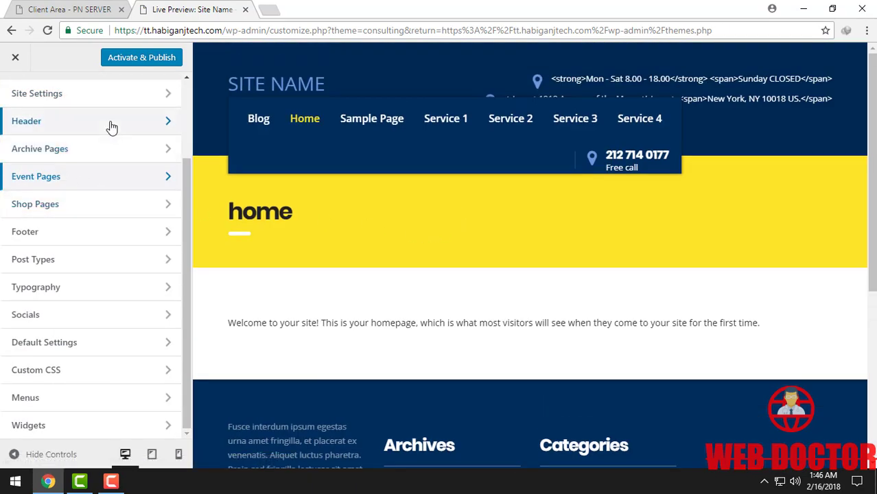
Activate and publish the Consulting theme, and close the customizer
left_click(138, 59)
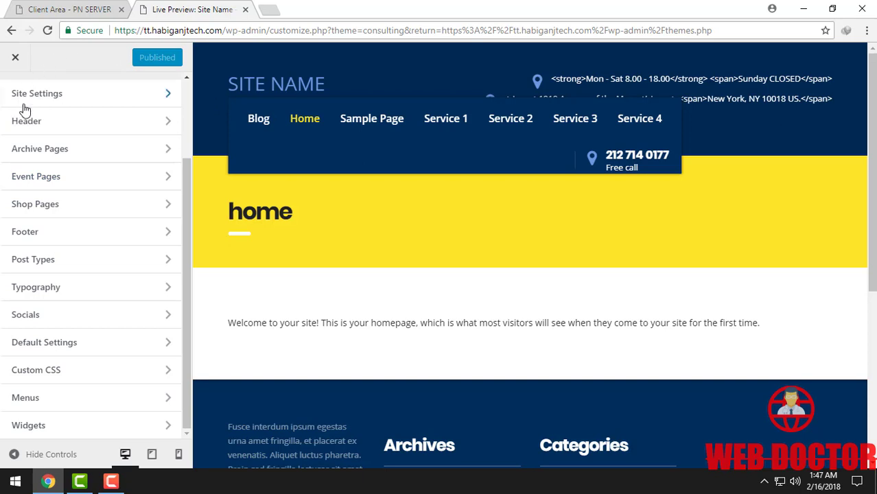
left_click(20, 61)
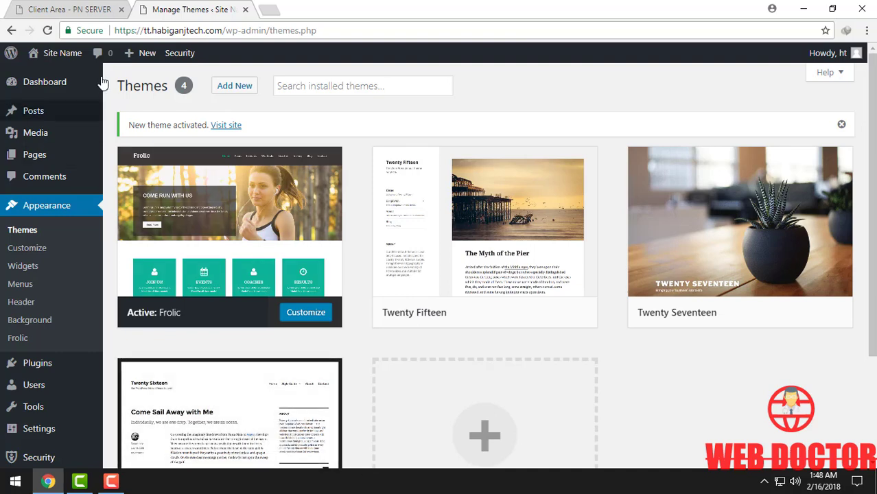
Log in to cPanel from the hosting client area for tt.habiganjtech.com and open its File Manager
left_click(68, 9)
scroll(289, 302, "up", 2)
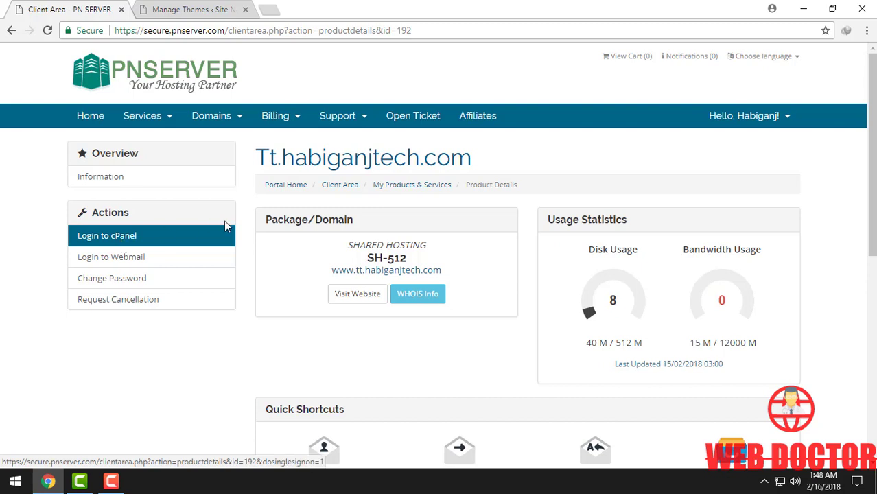
left_click(118, 237)
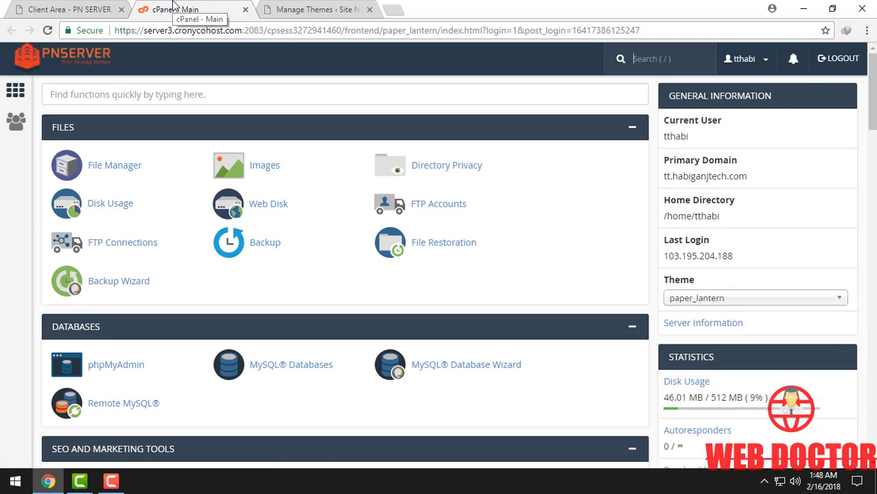
left_click(123, 180)
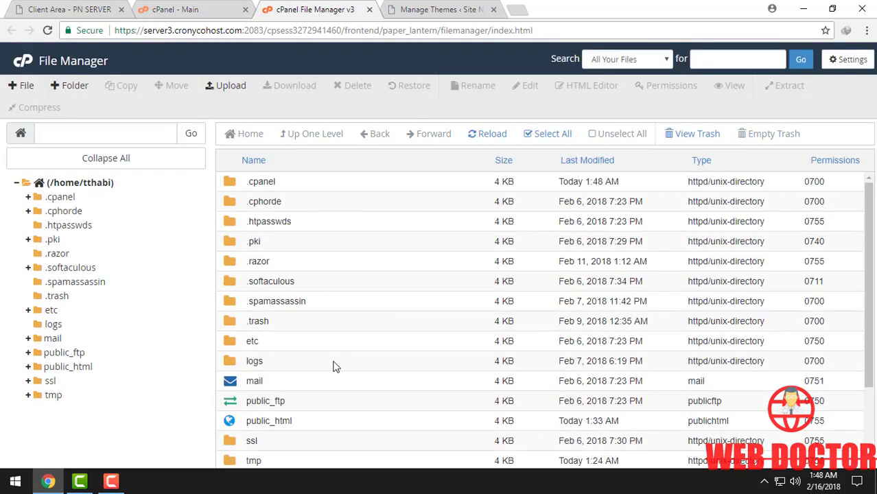
Open the public_html/wp-content/themes folder in the File Manager
scroll(334, 367, "down", 2)
double_click(325, 298)
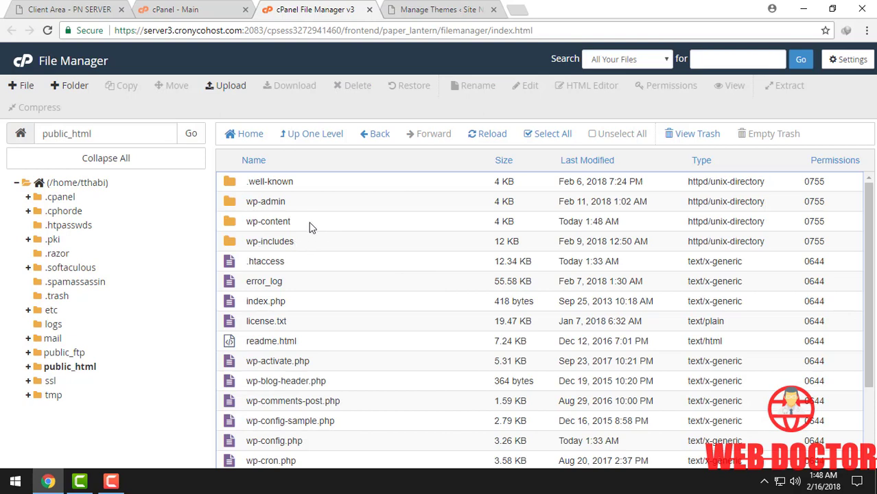
double_click(334, 224)
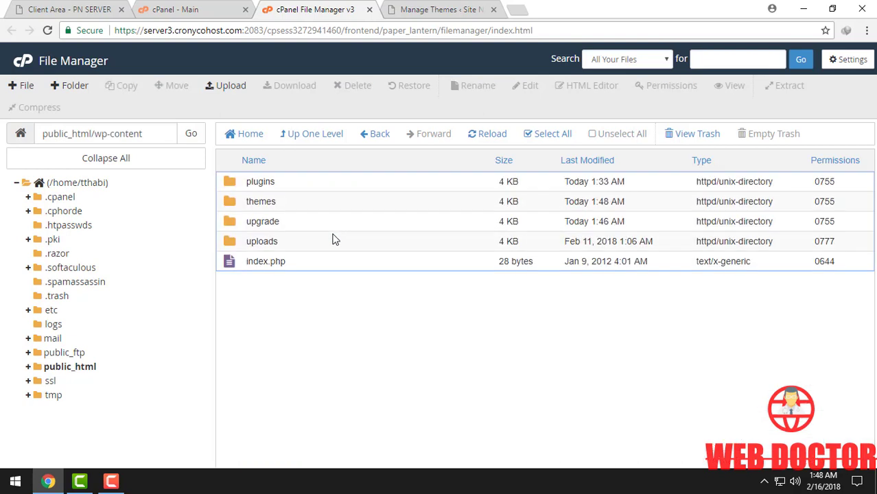
double_click(318, 202)
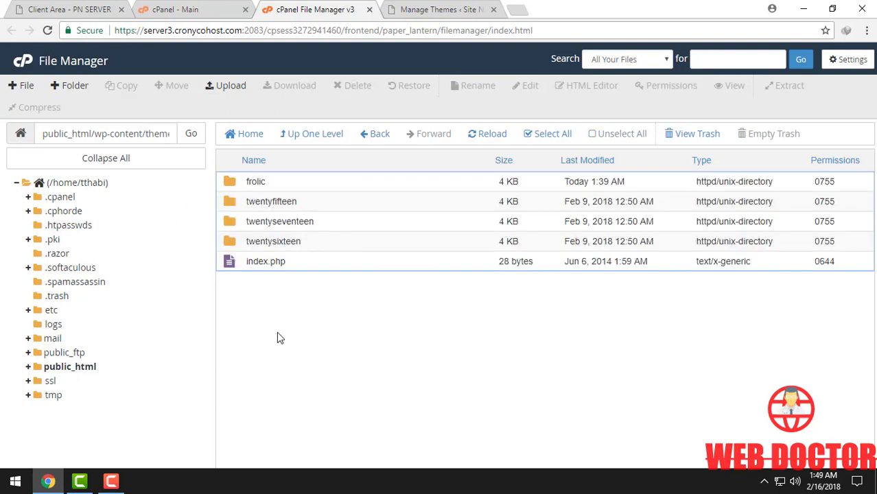
Upload consulting.zip from the Desktop to the site's themes folder
left_click(226, 92)
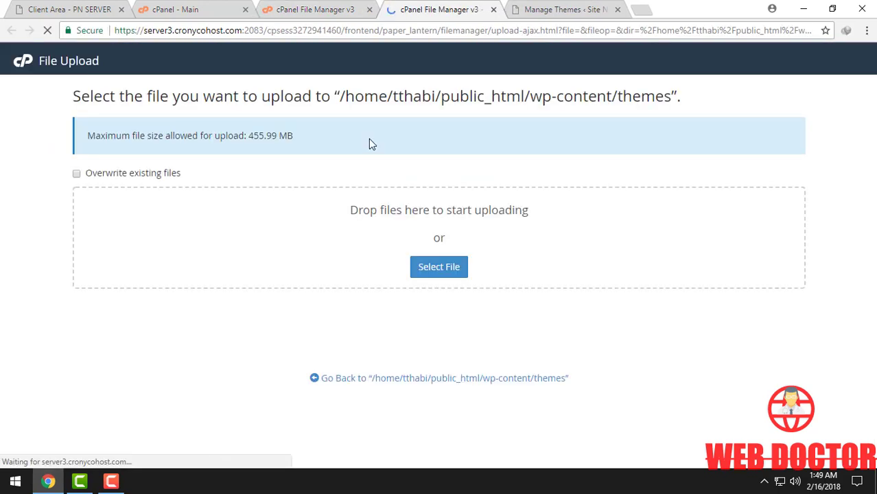
left_click(442, 271)
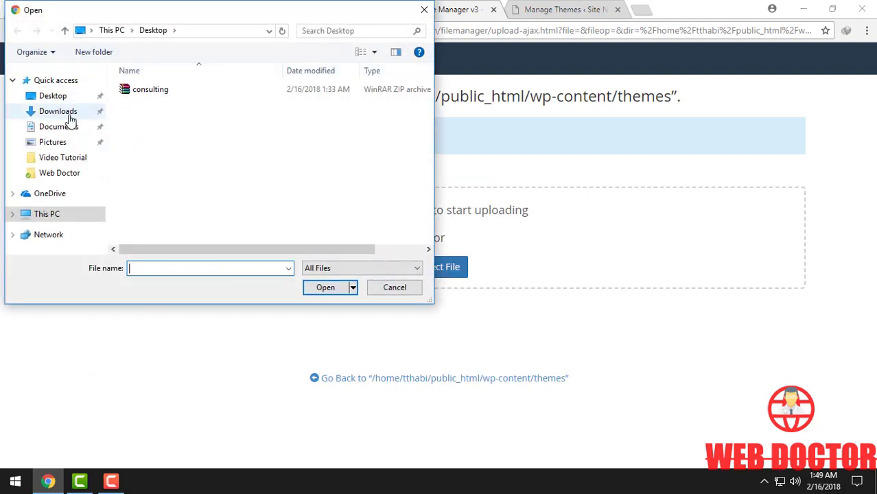
left_click(60, 96)
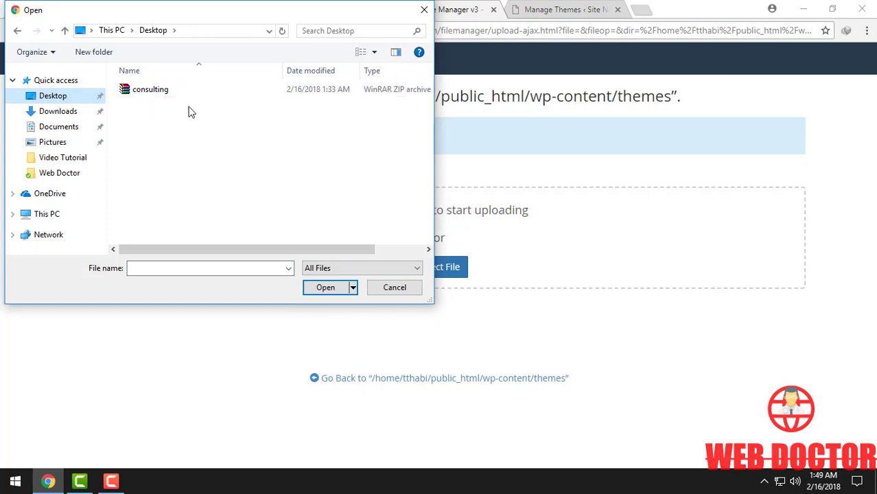
left_click(152, 93)
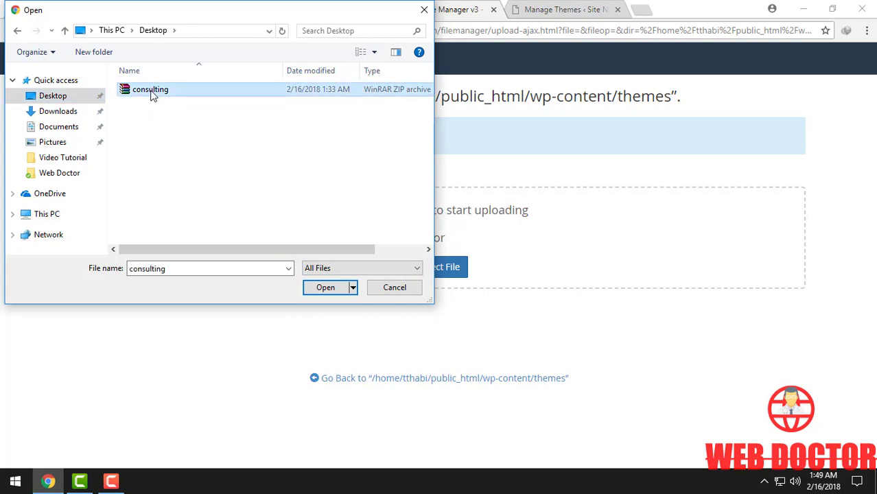
left_click(326, 286)
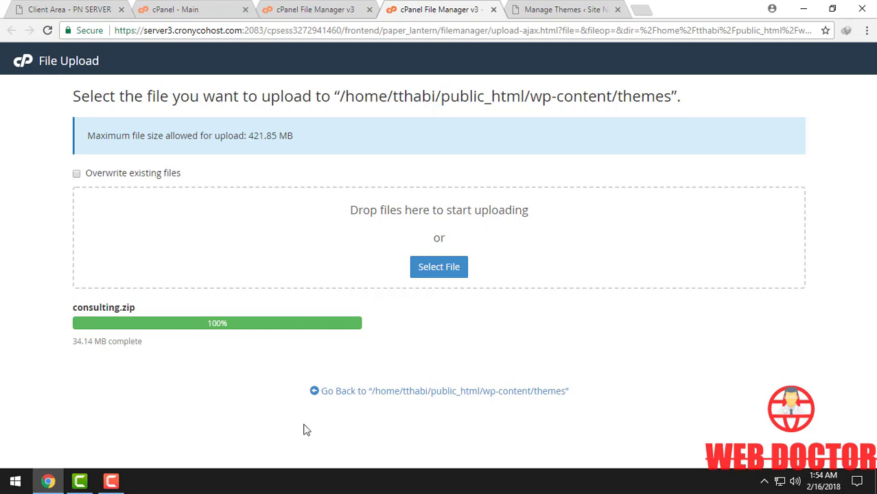
Extract the uploaded consulting.zip into /public_html/wp-content/themes, refresh the file listing and open the extracted consulting folder
left_click(308, 13)
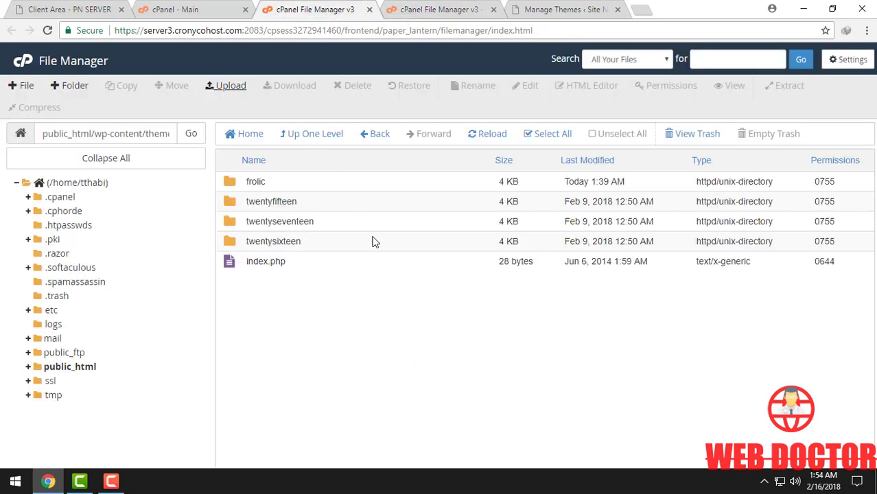
left_click(486, 136)
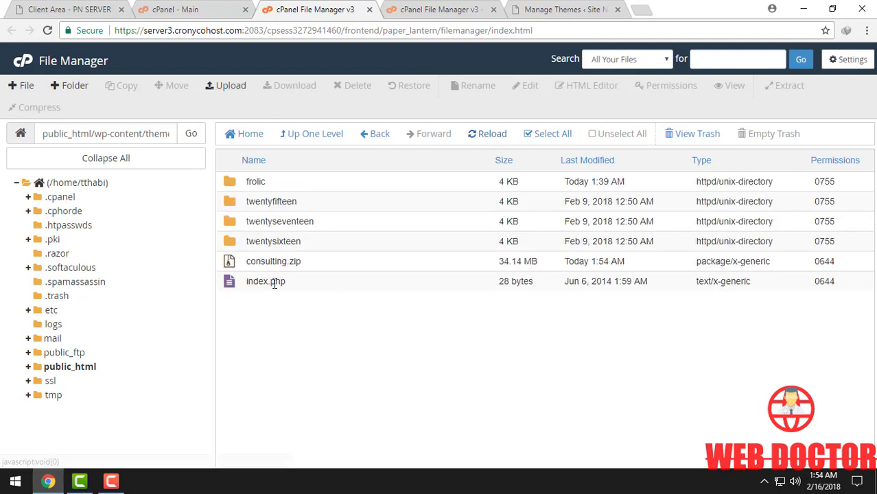
right_click(318, 267)
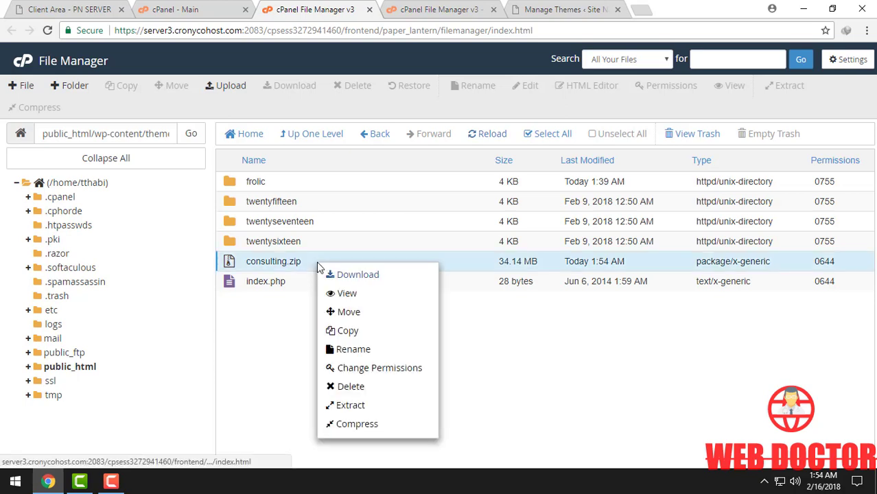
left_click(371, 411)
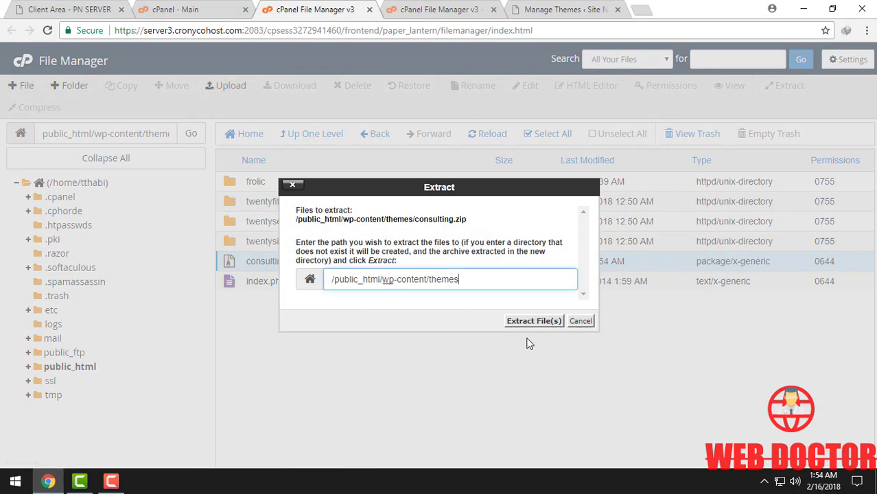
left_click(534, 322)
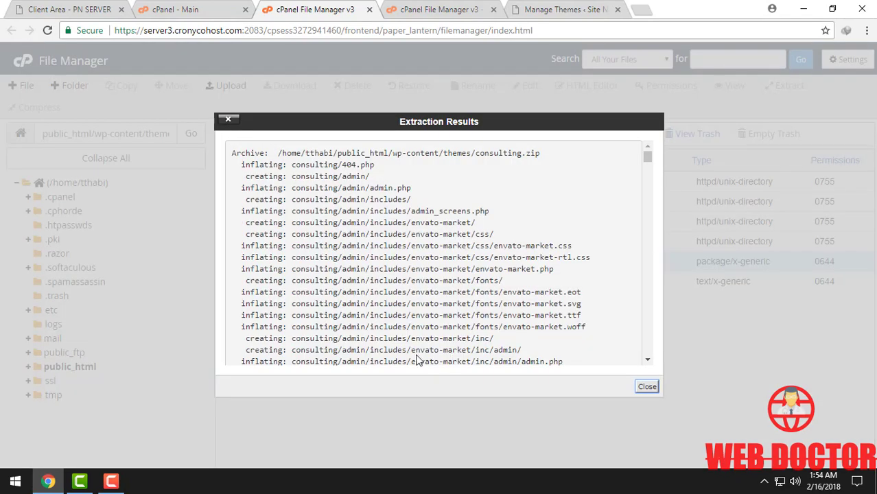
left_click(647, 387)
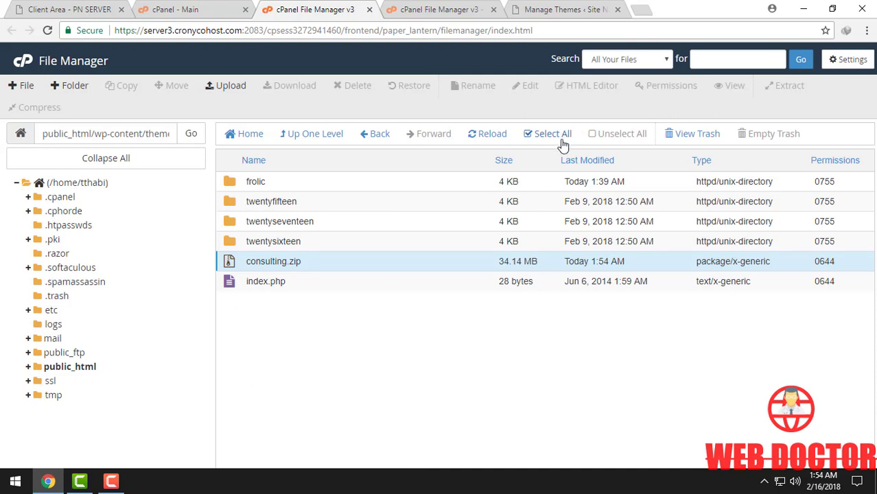
left_click(490, 134)
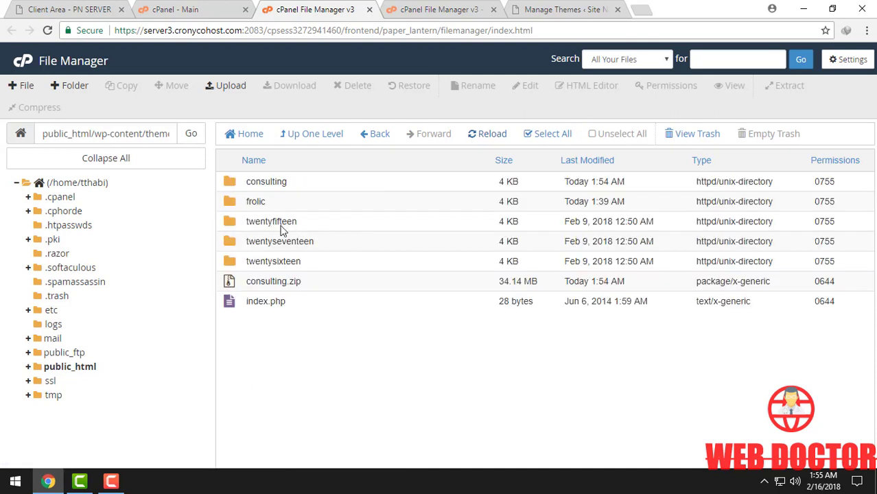
double_click(324, 188)
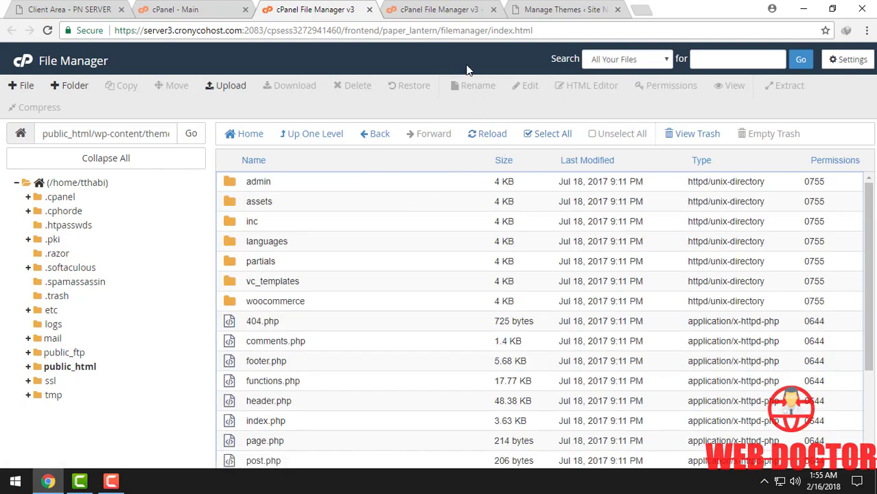
Return to the WordPress admin, refresh the list of installed themes and activate the Consulting theme
left_click(553, 7)
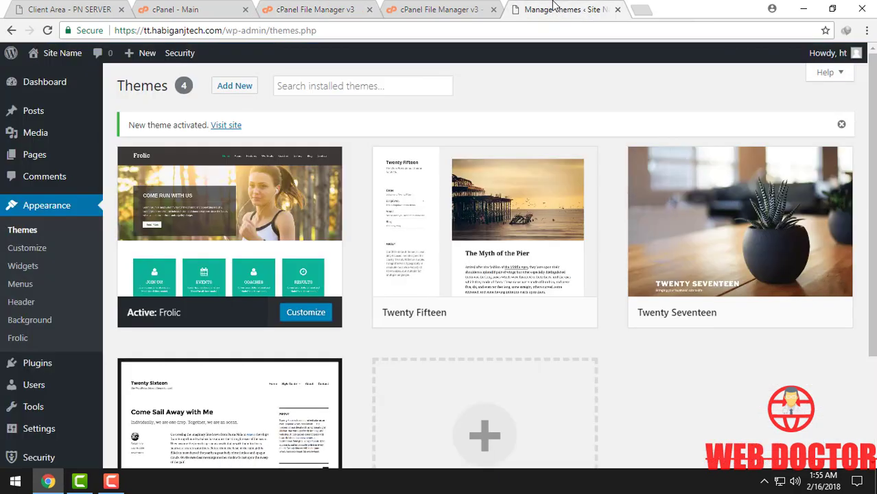
left_click(24, 233)
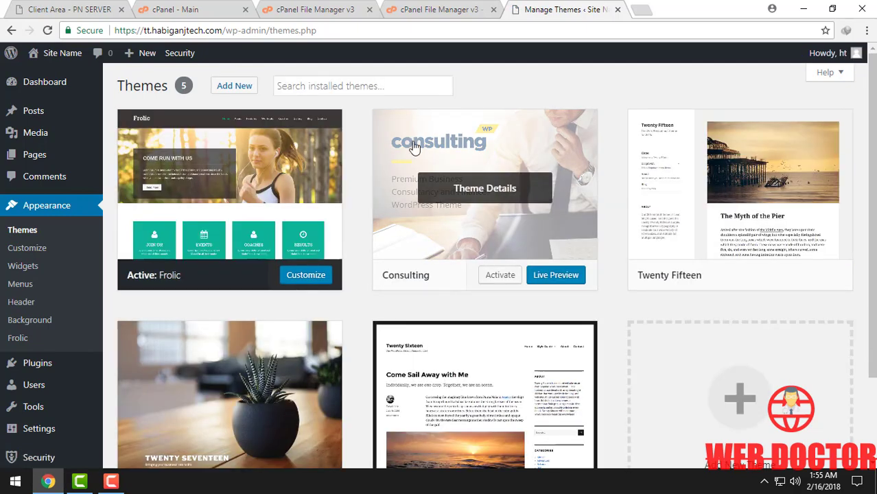
left_click(466, 6)
left_click(559, 9)
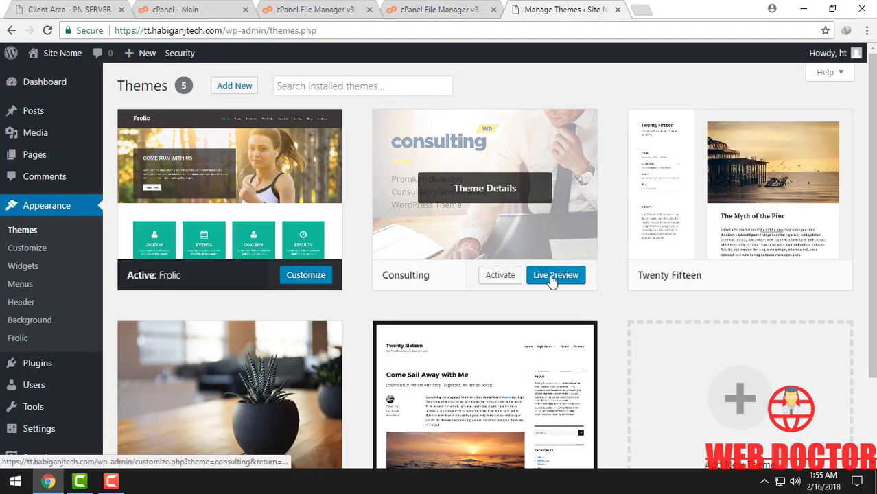
left_click(502, 280)
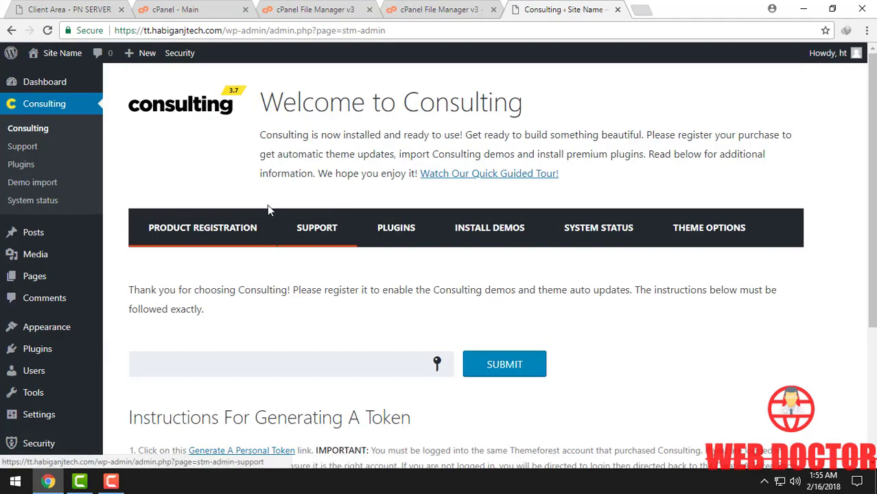
Read the token instructions on the Consulting product registration page and place the cursor in the token field
scroll(343, 294, "down", 3)
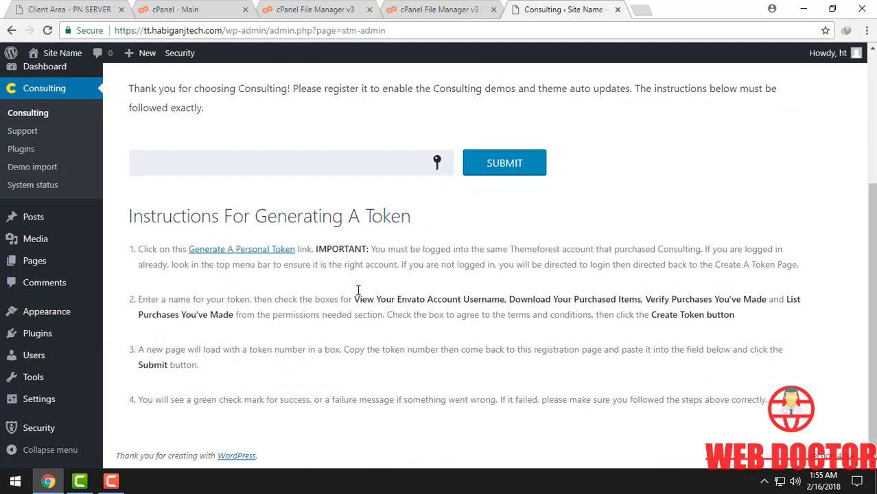
left_click(210, 162)
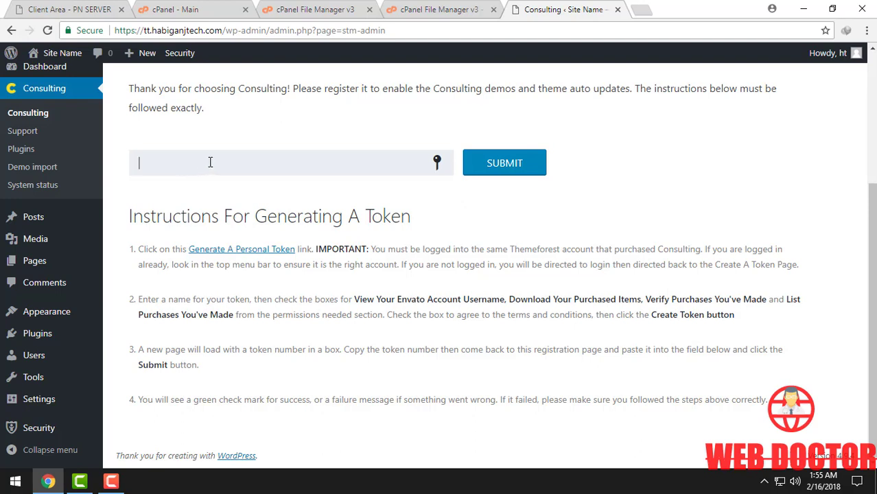